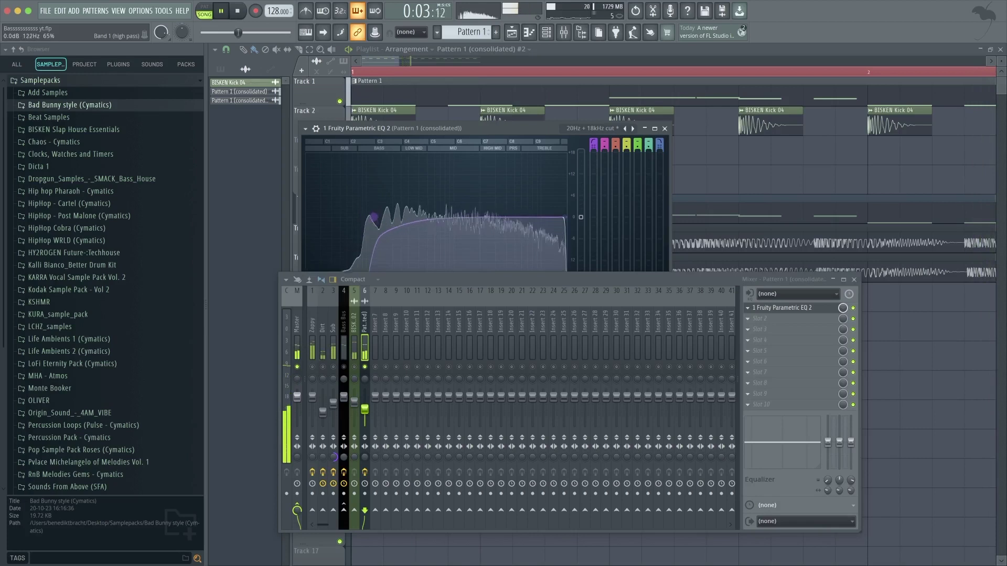
# Add Fruity Reeverb 2 after the equalizer on the consolidated pattern's mixer insert, with decay at 0.9 sec and a lower wet level
pyautogui.click(377, 253)
pyautogui.moveTo(435, 171); pyautogui.dragTo(418, 161)
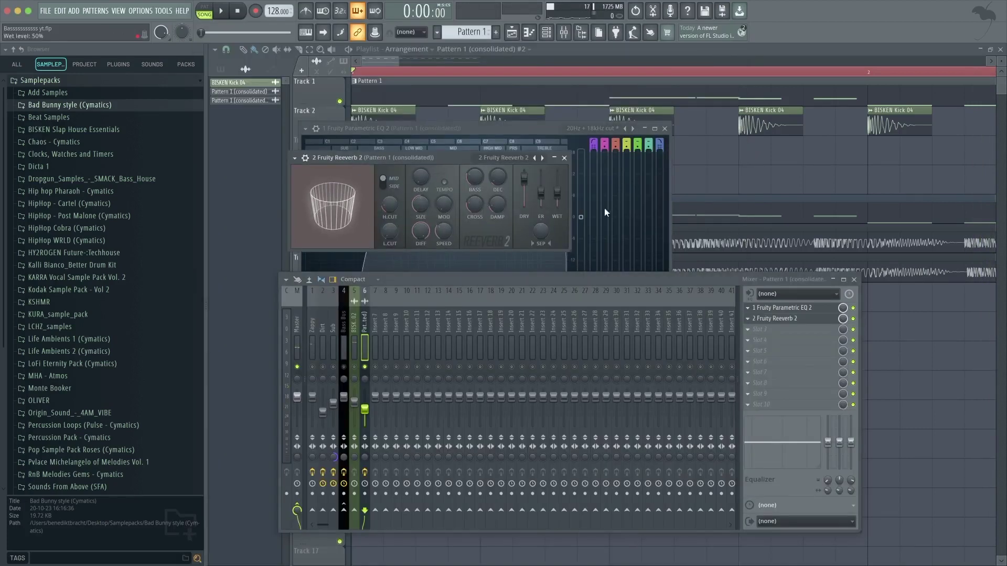
pyautogui.moveTo(557, 191); pyautogui.dragTo(557, 198)
pyautogui.press('space')
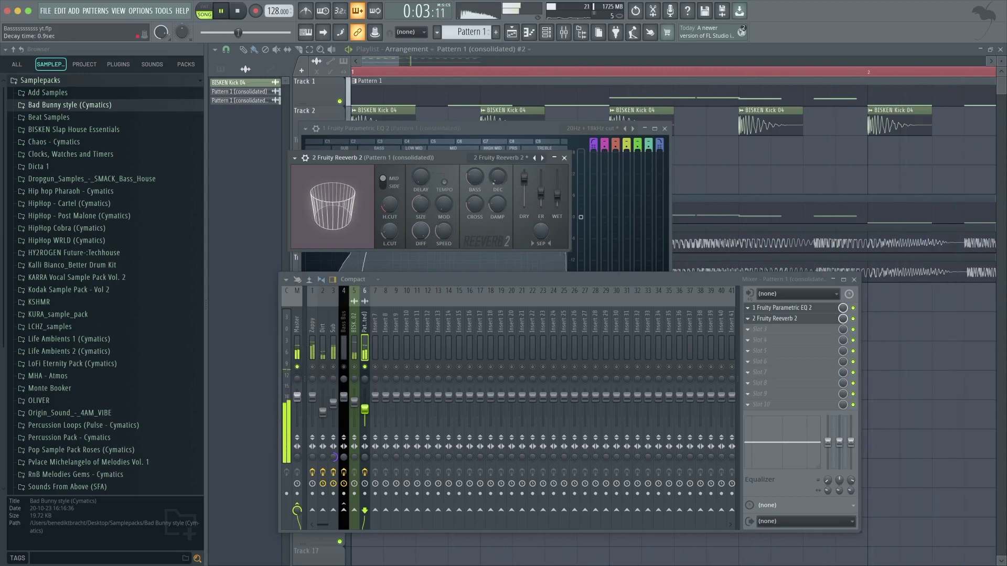
pyautogui.press('space')
# Load a distortion effect in the third slot of the consolidated pattern's insert and adjust it while auditioning the bass
pyautogui.click(776, 319)
pyautogui.click(778, 331)
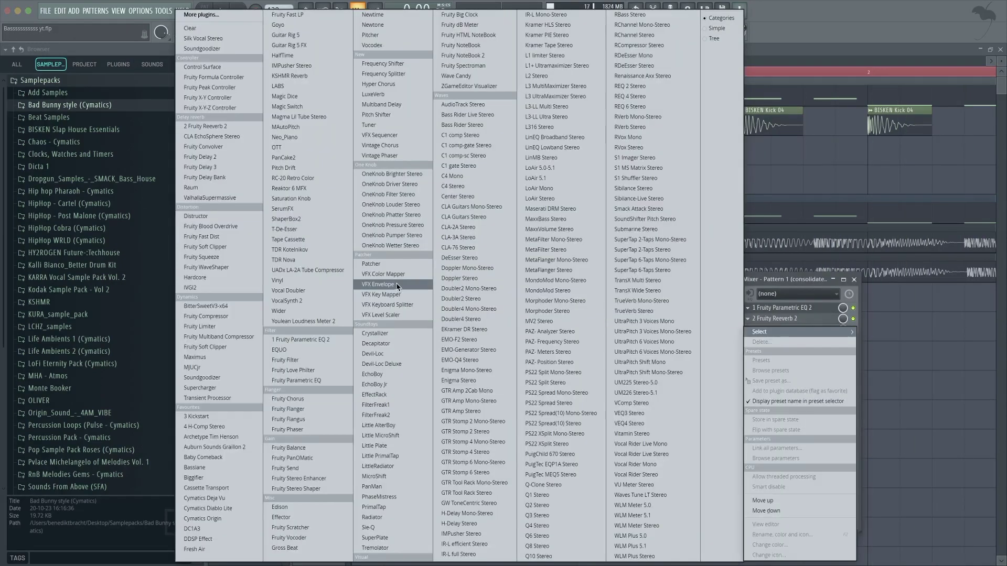
pyautogui.click(219, 270)
pyautogui.press('space')
pyautogui.moveTo(236, 229); pyautogui.dragTo(237, 206)
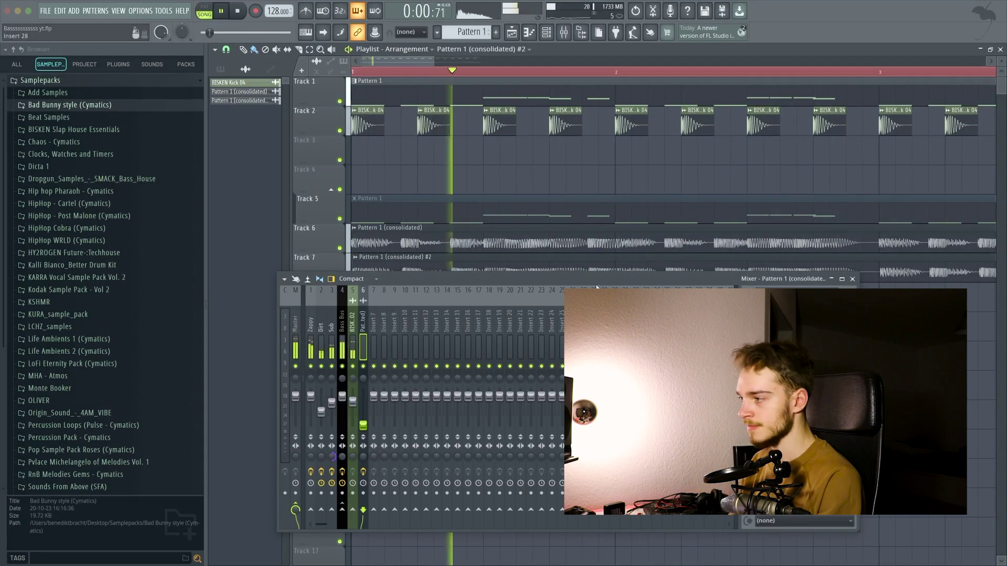
pyautogui.press('space')
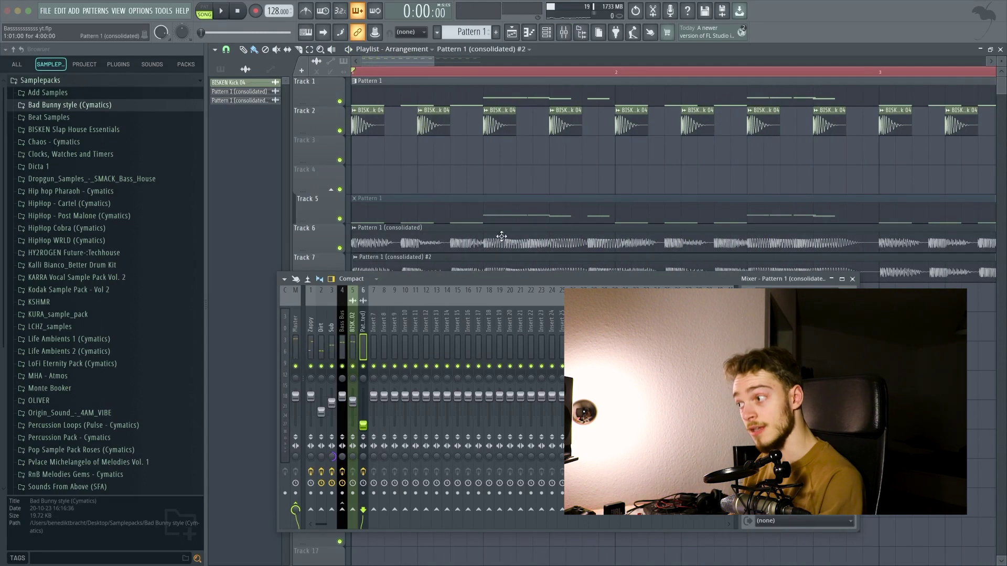
pyautogui.scroll(-4, 472, 242)
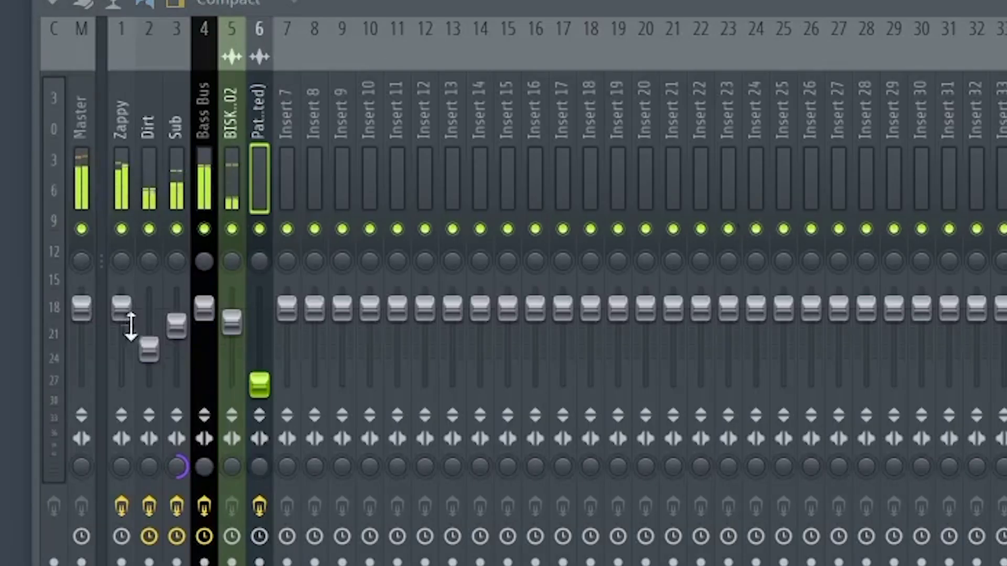
pyautogui.moveTo(287, 310); pyautogui.dragTo(287, 315)
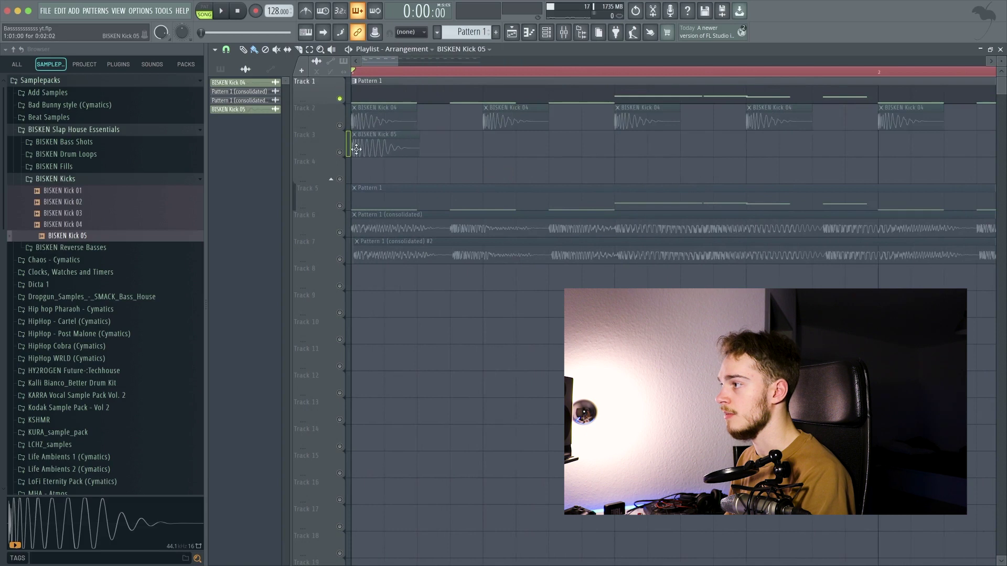
# Place BISKEN Kick 05 clips on Track 3 in time with the bass notes and duplicate them up to bar 5
pyautogui.scroll(4, 556, 145)
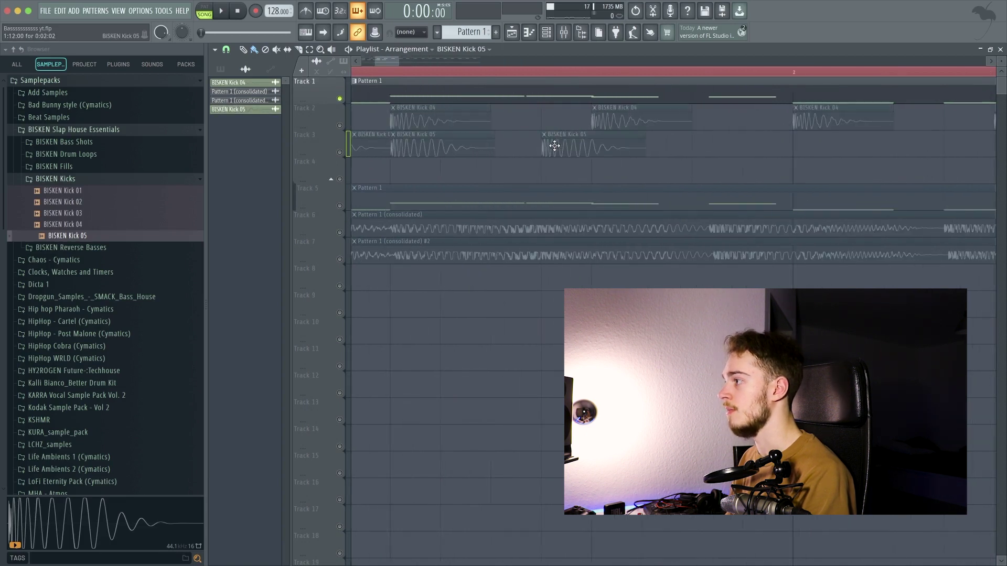
pyautogui.moveTo(555, 148); pyautogui.dragTo(560, 146)
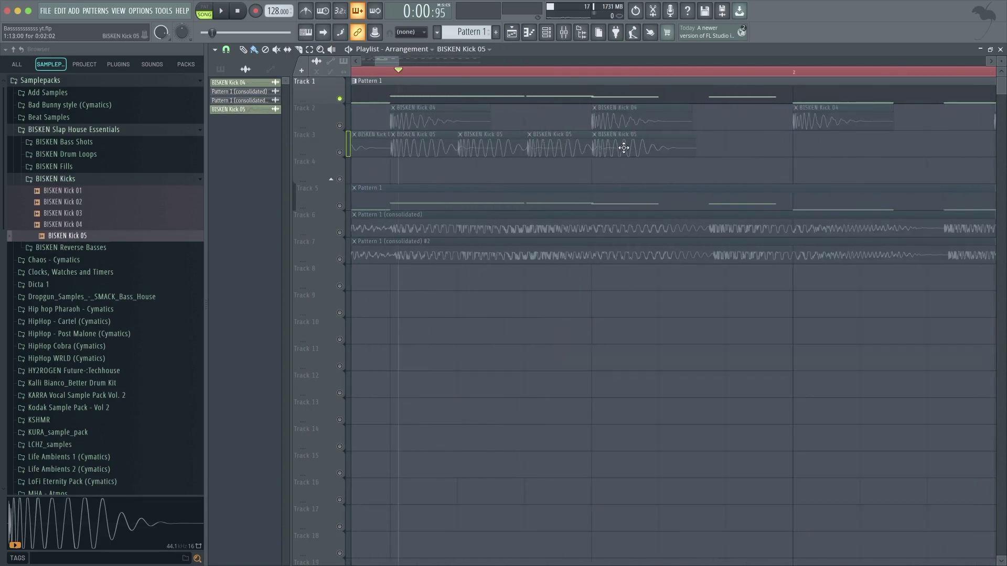
pyautogui.moveTo(623, 148); pyautogui.dragTo(740, 149)
pyautogui.scroll(-3, 742, 148)
pyautogui.hotkey('ctrl', 'b')
pyautogui.scroll(-3, 682, 149)
pyautogui.hotkey('ctrl', 'b')
pyautogui.scroll(5, 793, 148)
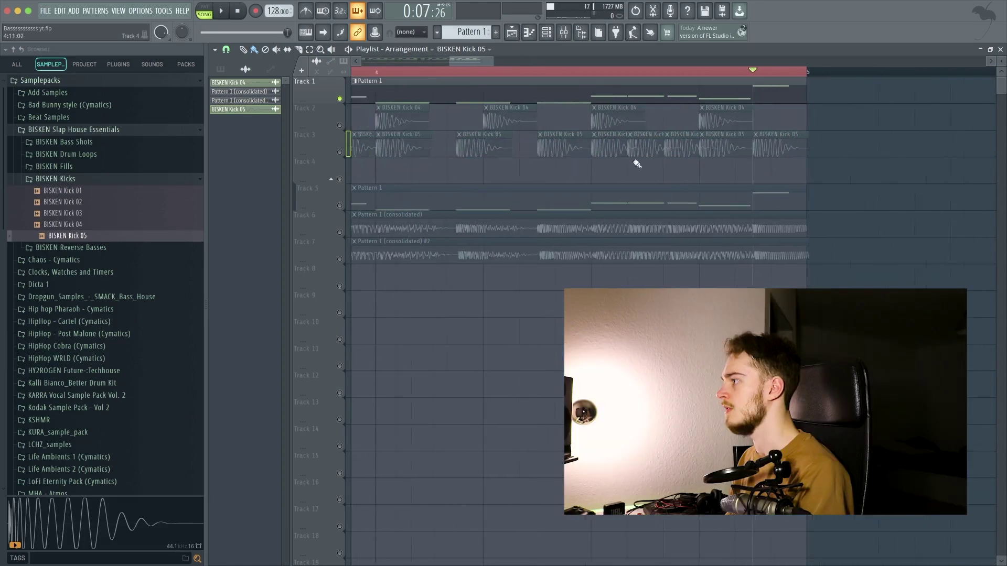
# Unmute Track 3 to audition the kick pattern and increase the fade-out of the BISKEN Kick 05 sample
pyautogui.scroll(-3, 561, 163)
pyautogui.click(340, 152)
pyautogui.press('space')
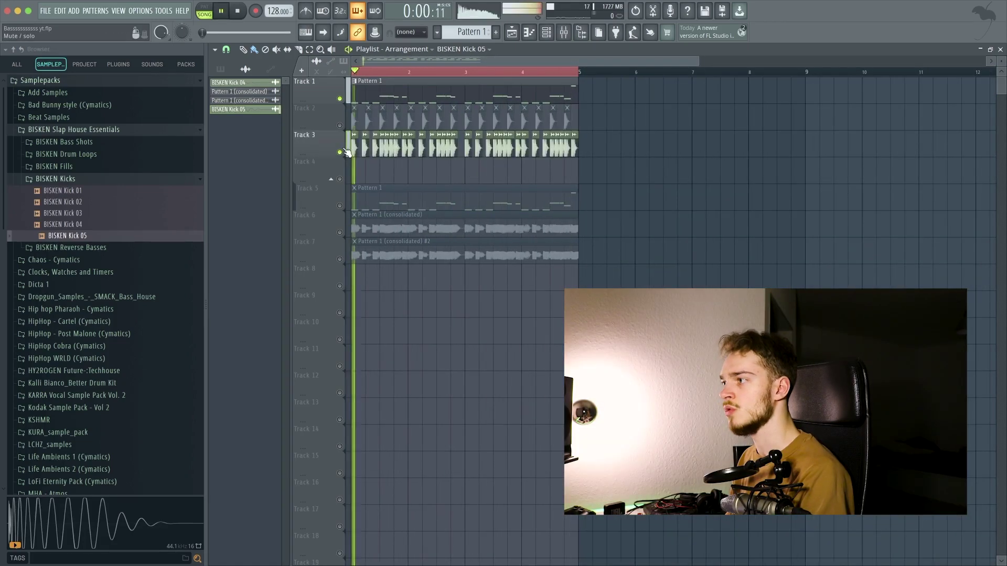
pyautogui.scroll(4, 399, 158)
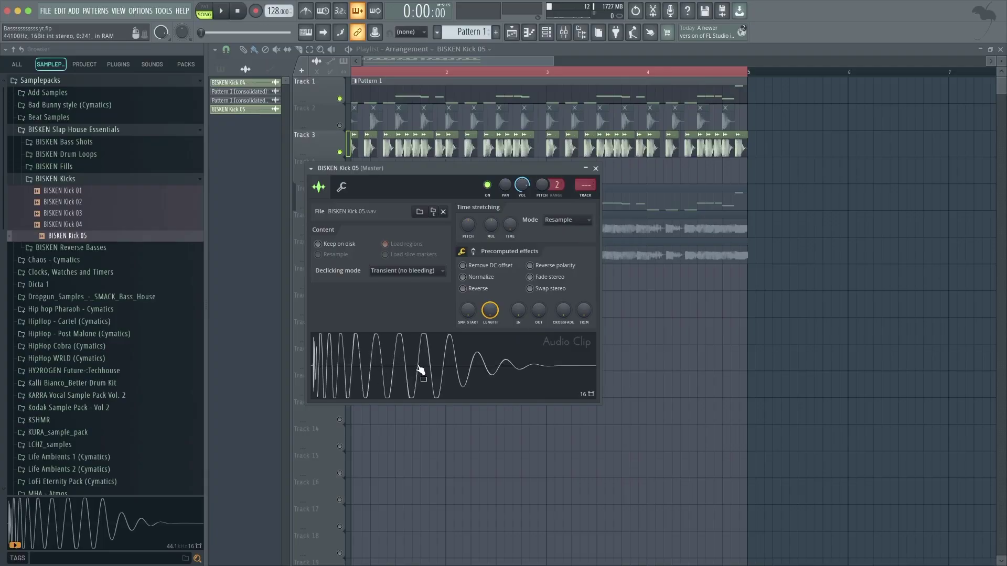
pyautogui.moveTo(538, 310); pyautogui.dragTo(538, 302)
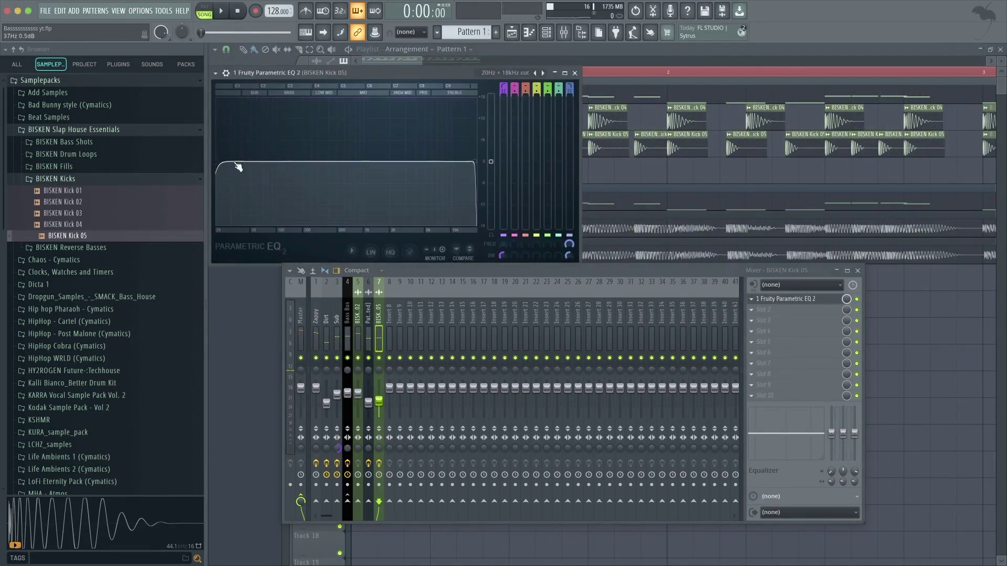
# Shape the BISKEN Kick 05 insert's Fruity Parametric EQ 2 with a high-pass cut on the lows and a low-pass cut on the highs
pyautogui.moveTo(220, 163); pyautogui.dragTo(304, 169)
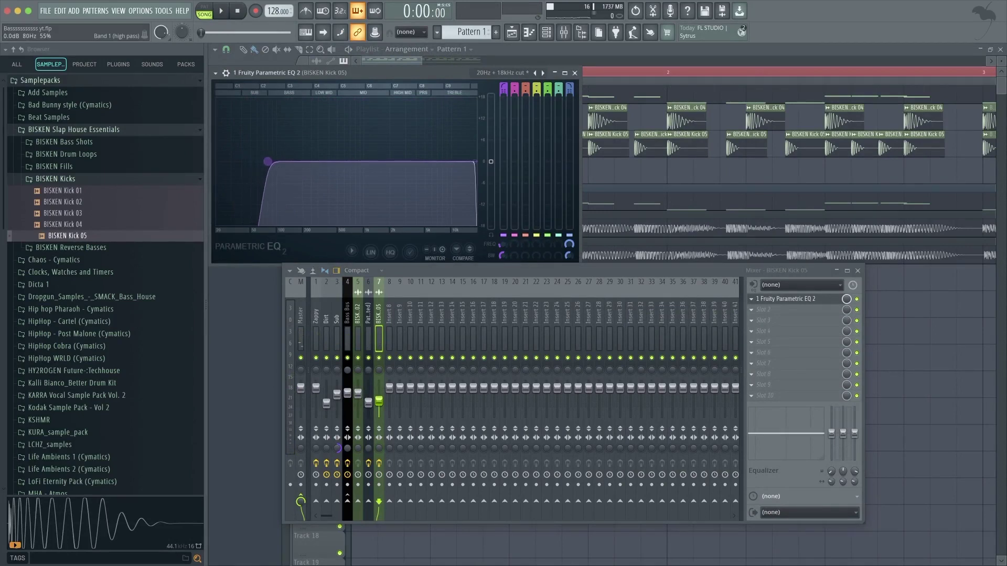
pyautogui.press('space')
pyautogui.moveTo(271, 161); pyautogui.dragTo(263, 163)
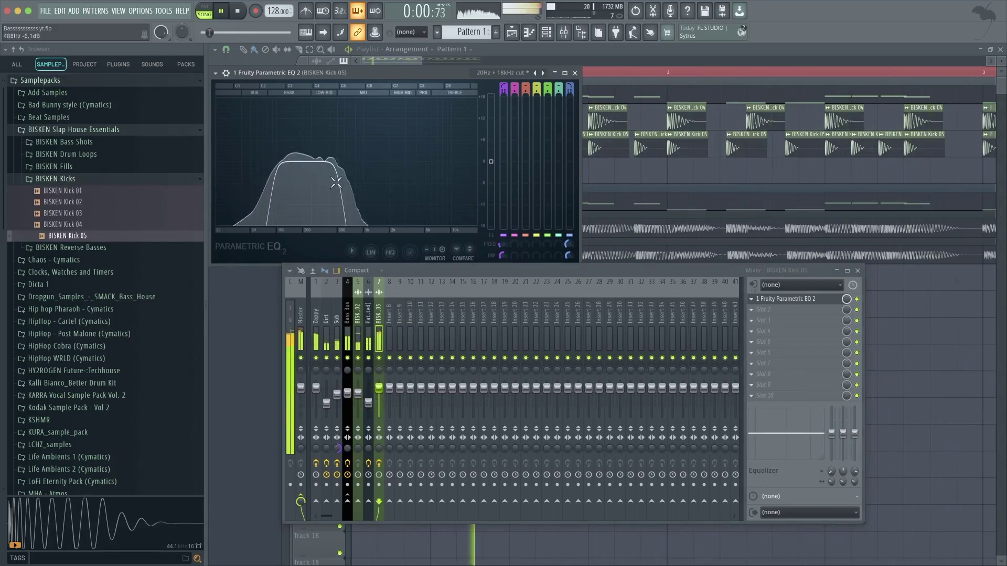
pyautogui.moveTo(335, 183); pyautogui.dragTo(376, 161)
pyautogui.press('space')
pyautogui.press('space')
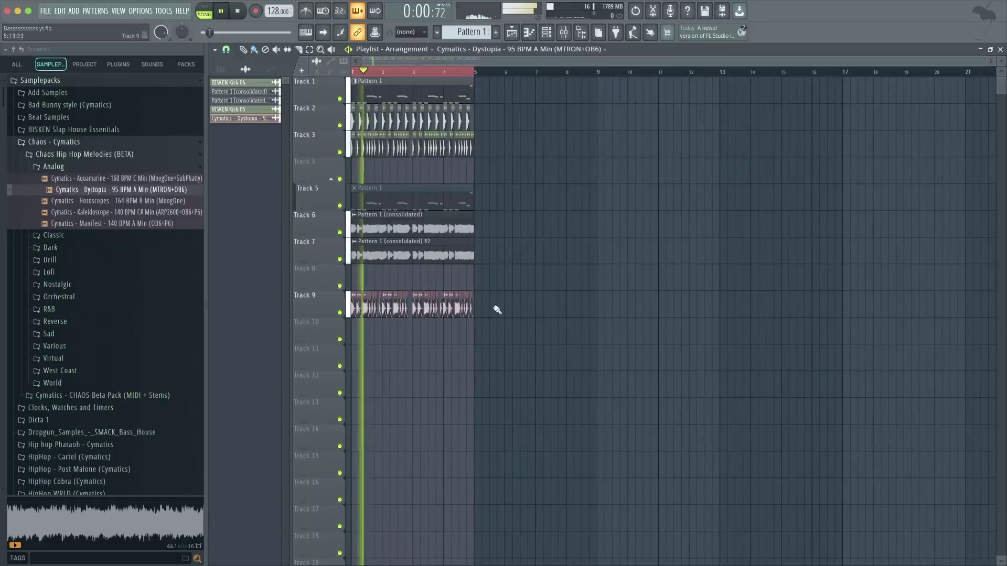
# Play back the chopped Cymatics Dystopia melody clips on Track 9 together with the kicks and bass
pyautogui.scroll(4, 497, 310)
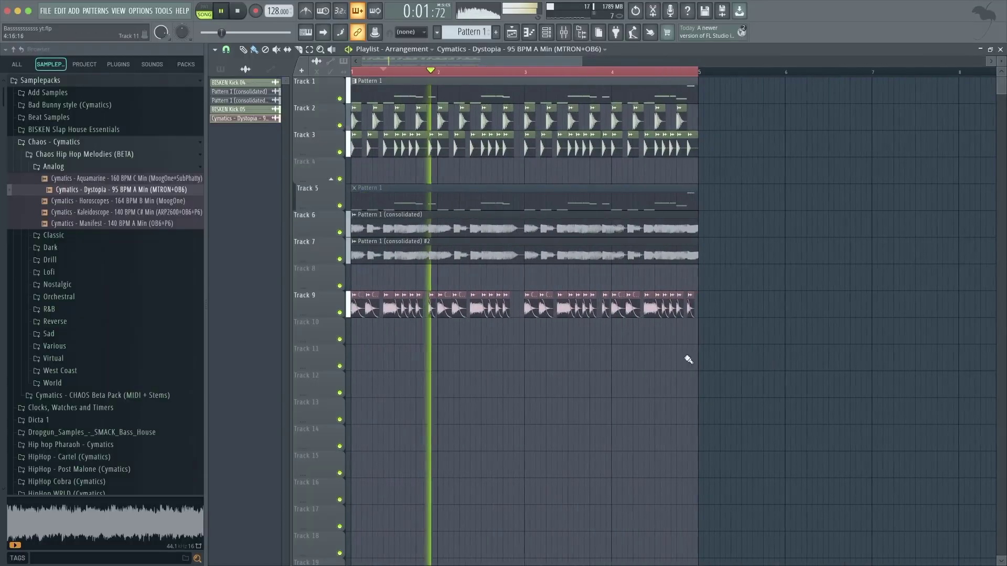
pyautogui.scroll(3, 460, 298)
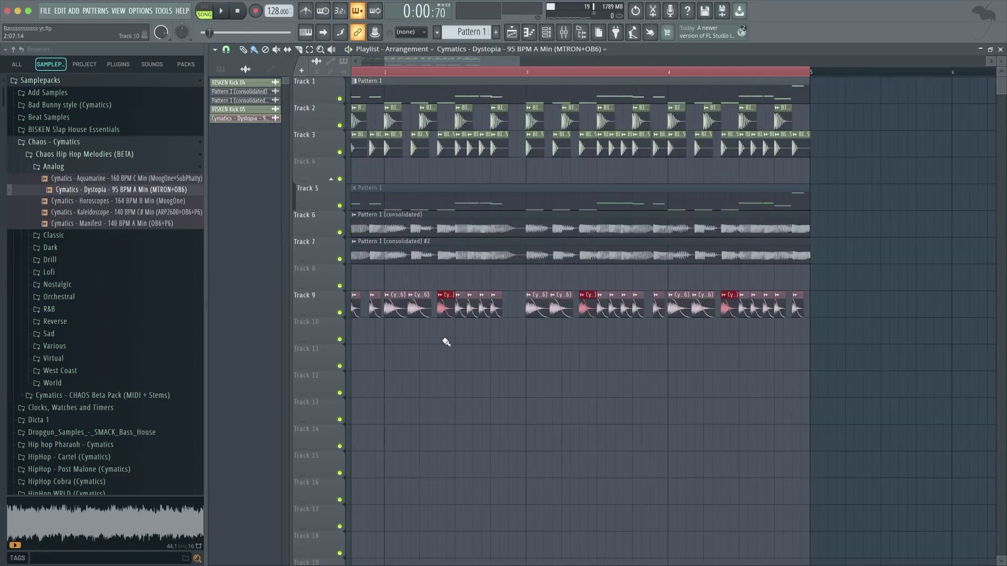
pyautogui.press('space')
pyautogui.press('space')
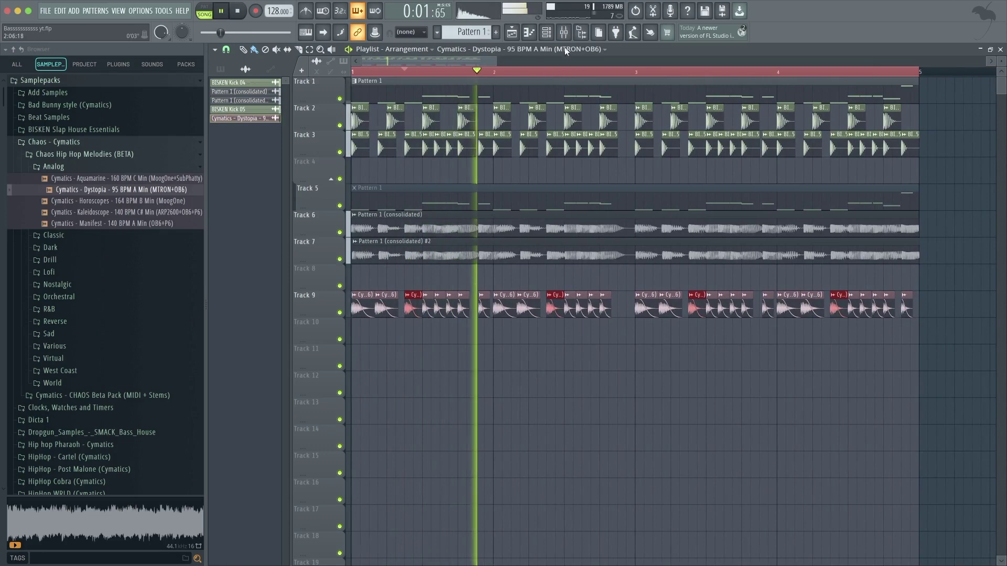
# Load VocalSynth 2 in the first effect slot of the Dystopia melody's mixer insert and audition it
pyautogui.click(563, 32)
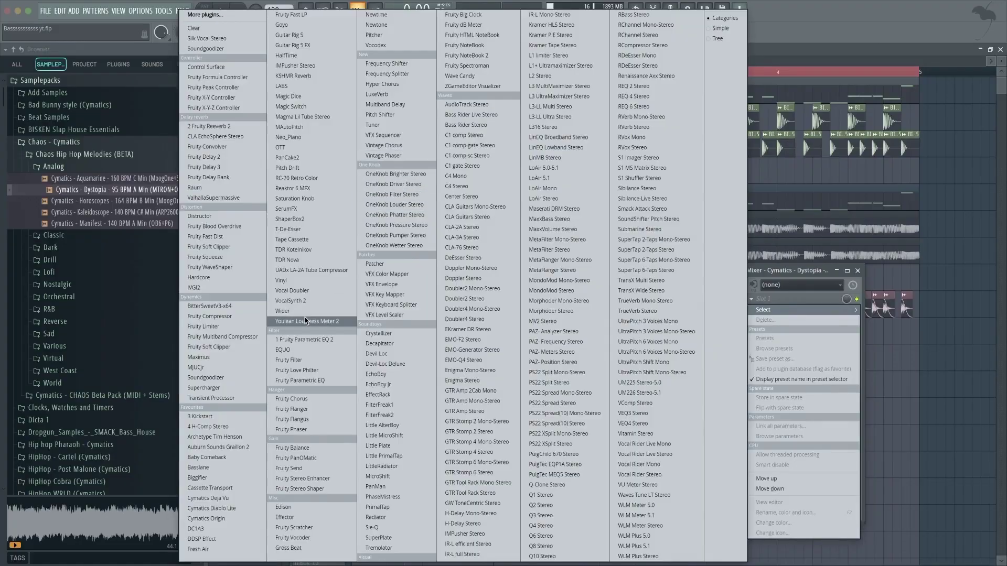
pyautogui.click(294, 301)
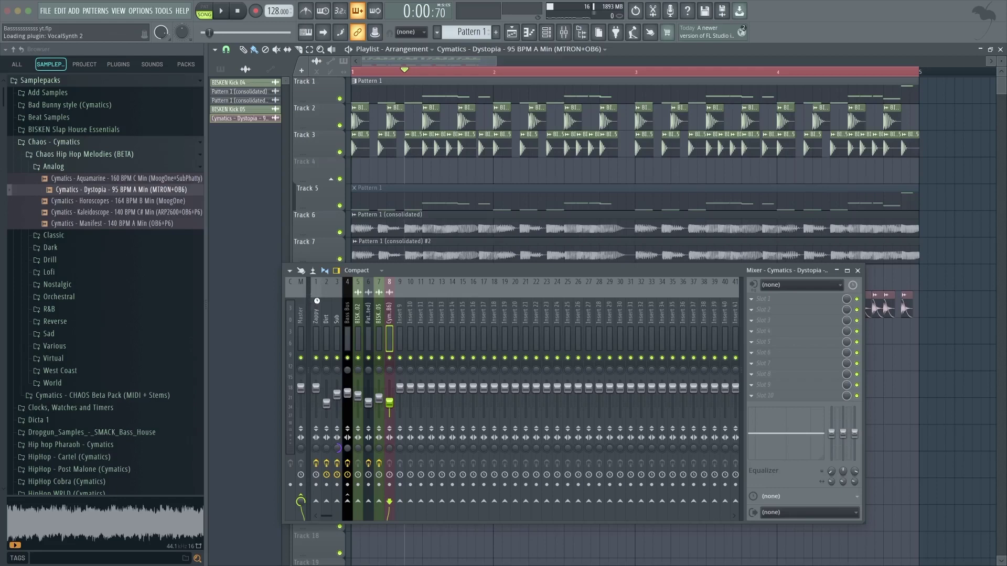
pyautogui.press('space')
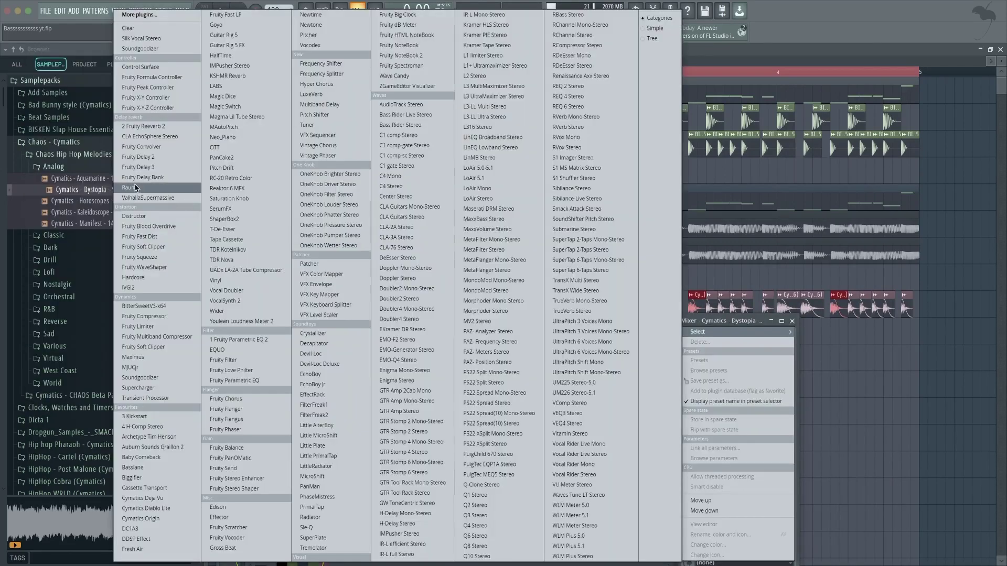
# Add ValhallaSupermassive to the melody insert with delay 13.8 ms, warp 68.0%, feedback 71.1% and density 68.7%, and reduce its mix
pyautogui.click(282, 87)
pyautogui.moveTo(282, 87); pyautogui.dragTo(288, 86)
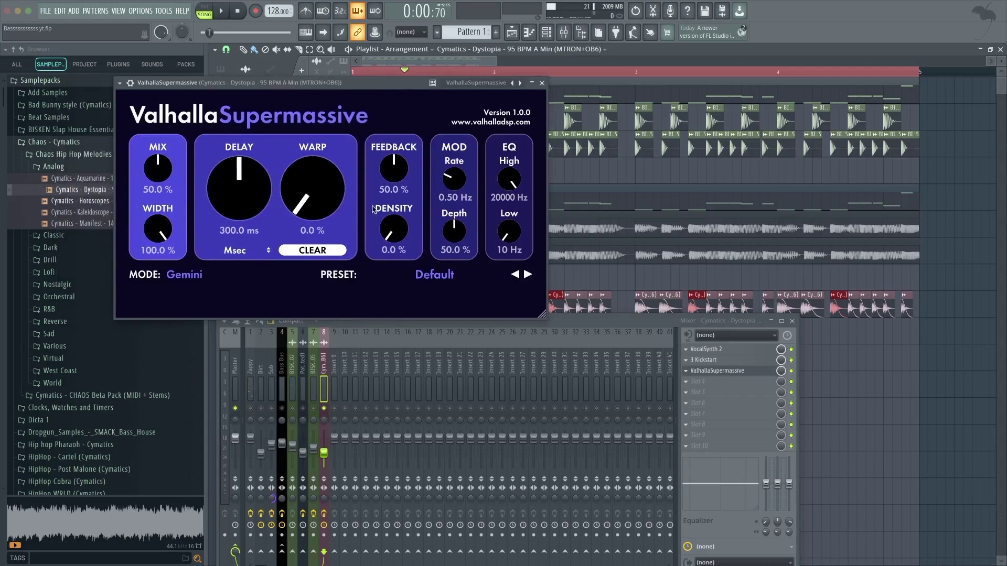
pyautogui.moveTo(256, 210); pyautogui.dragTo(256, 200)
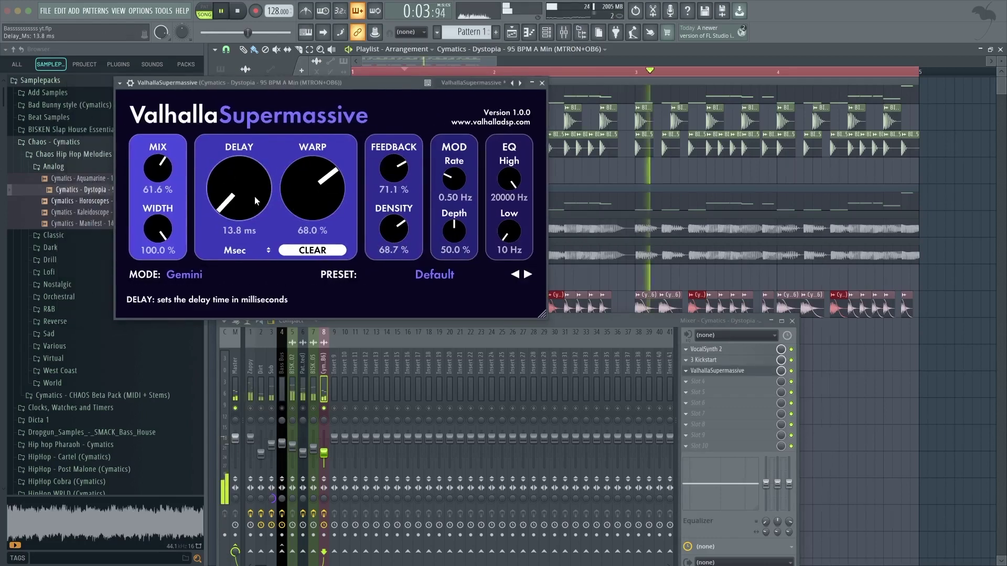
pyautogui.moveTo(182, 184); pyautogui.dragTo(169, 193)
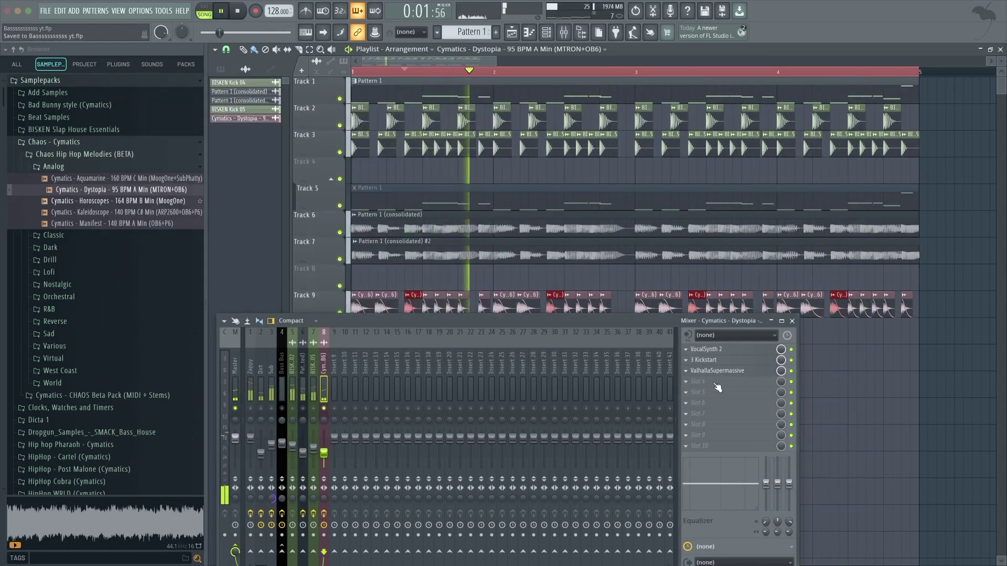
# Add three OTT compressors before ValhallaSupermassive on the melody insert, with the first one's depth at 27%
pyautogui.click(716, 380)
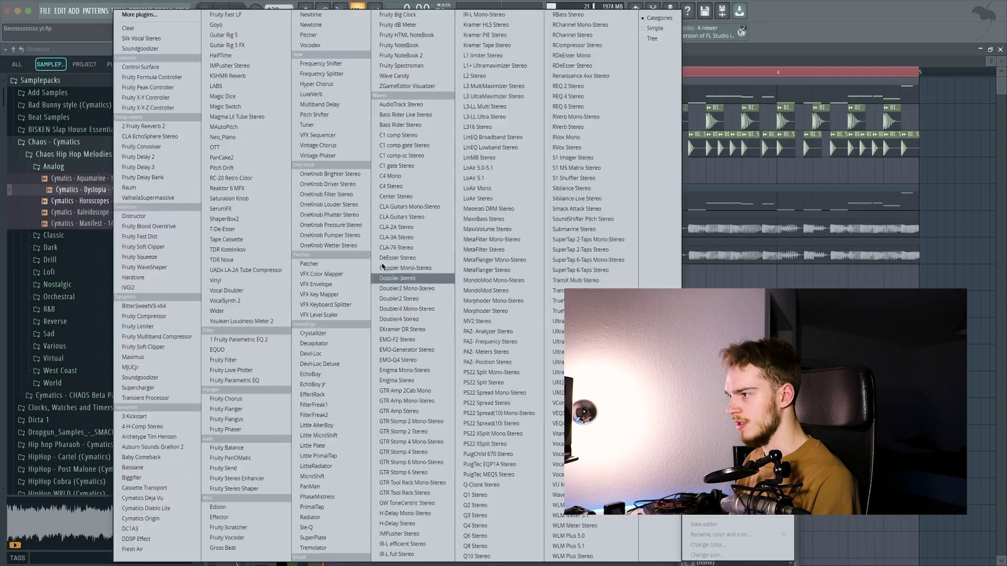
pyautogui.click(246, 147)
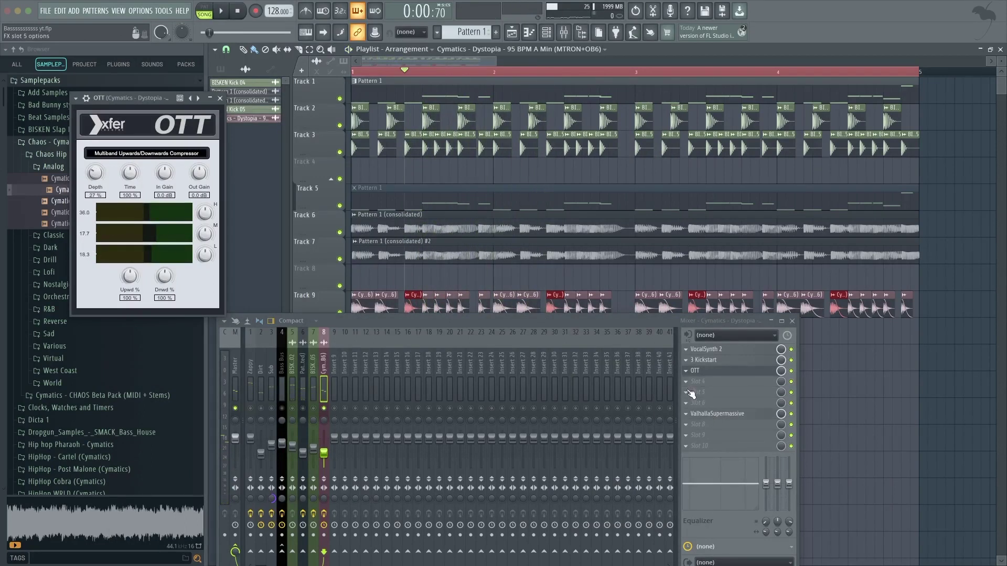
pyautogui.click(686, 371)
pyautogui.click(699, 381)
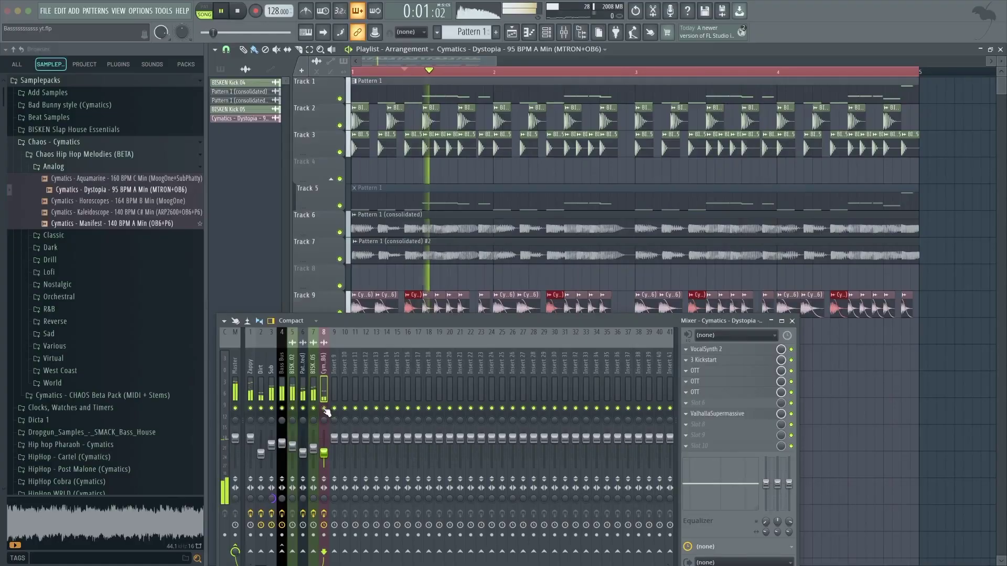
# Check the Track 9 melody chops in the playlist during playback and return to the mixer
pyautogui.press('F9')
pyautogui.scroll(1, 542, 382)
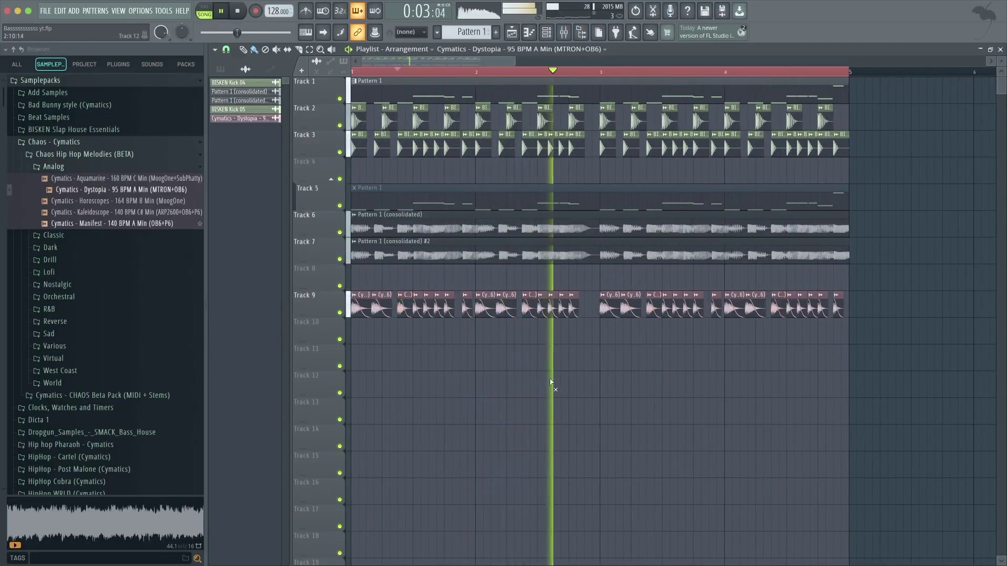
pyautogui.scroll(-1, 386, 217)
pyautogui.press('F9')
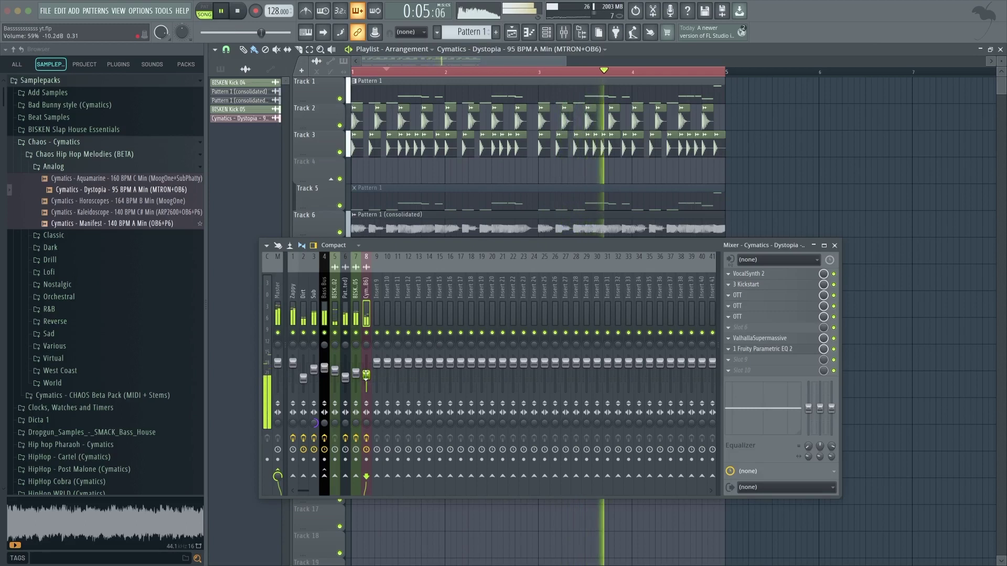